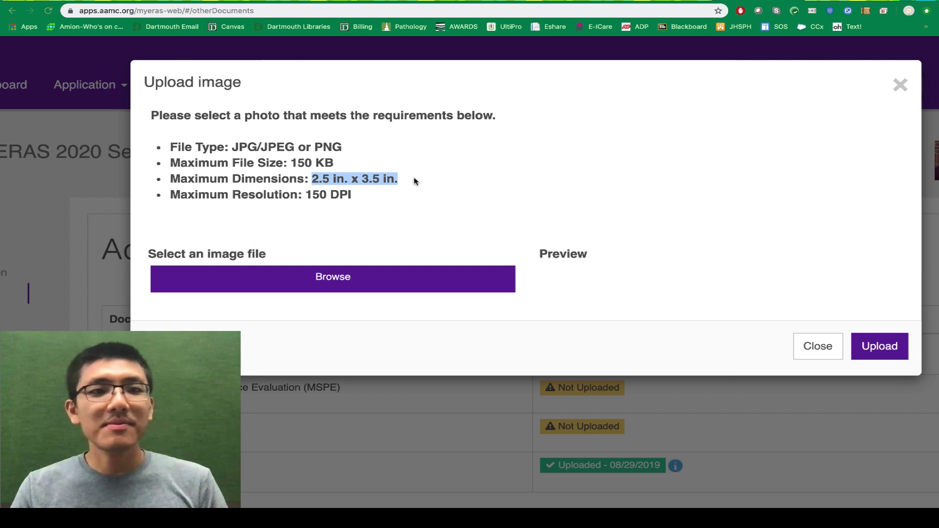
Examine the photo upload requirements for maximum dimensions, resolution and file size
click(415, 181)
drag(362, 199, 282, 187)
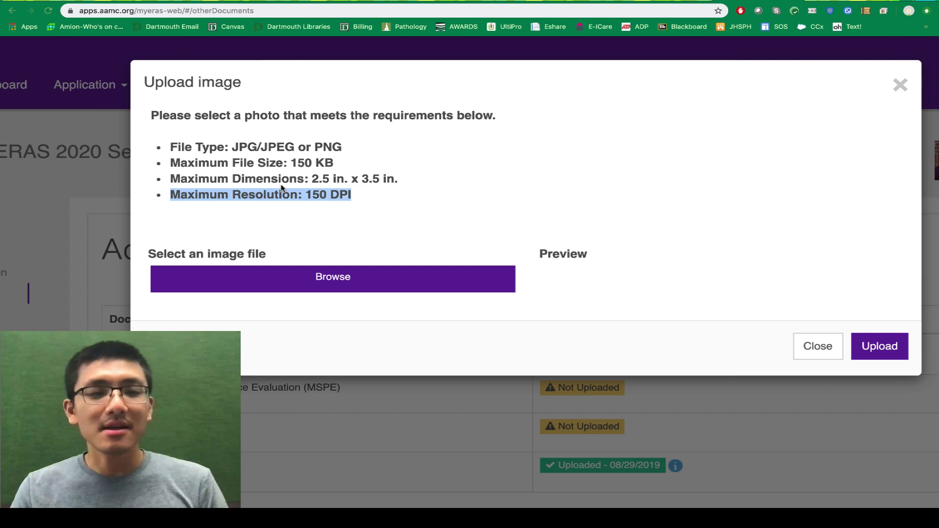
drag(231, 163, 384, 162)
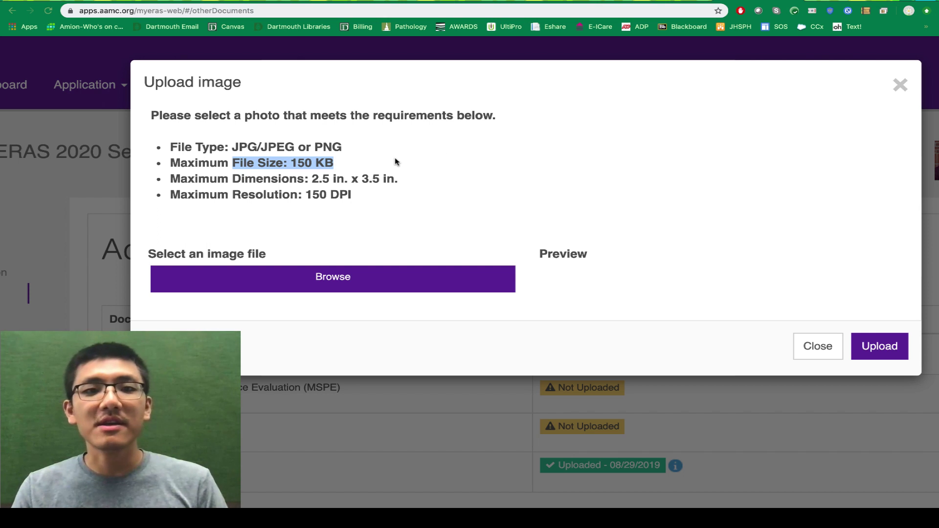
click(395, 162)
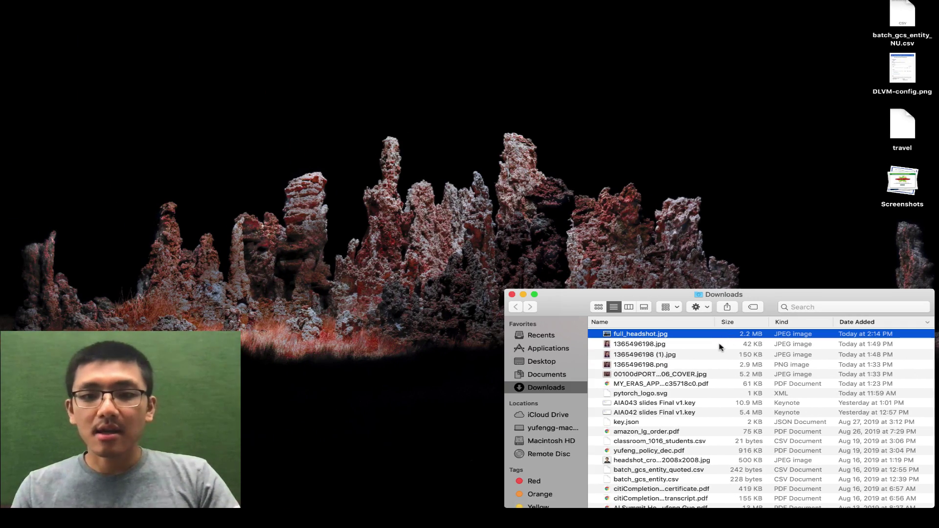
Preview full_headshot.jpg in the Finder Downloads folder and check the photo against the upload requirements page
key(space)
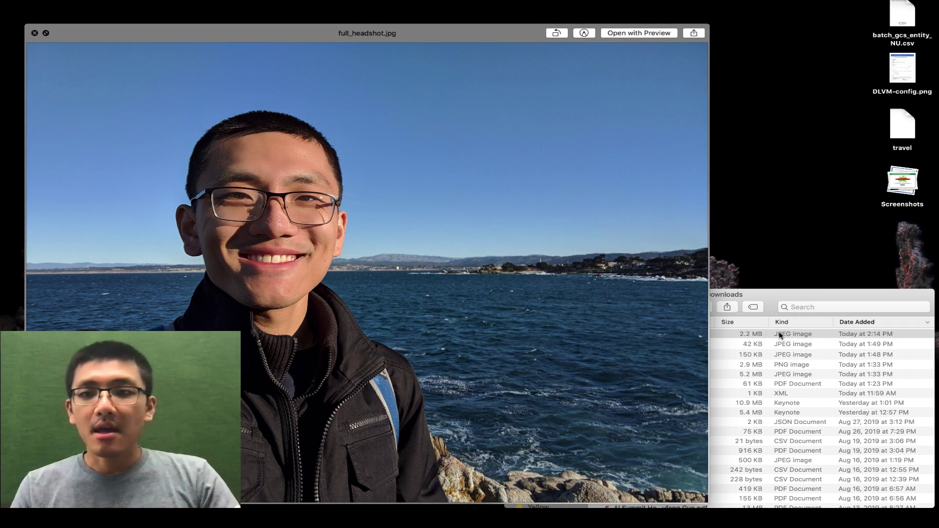
key(space)
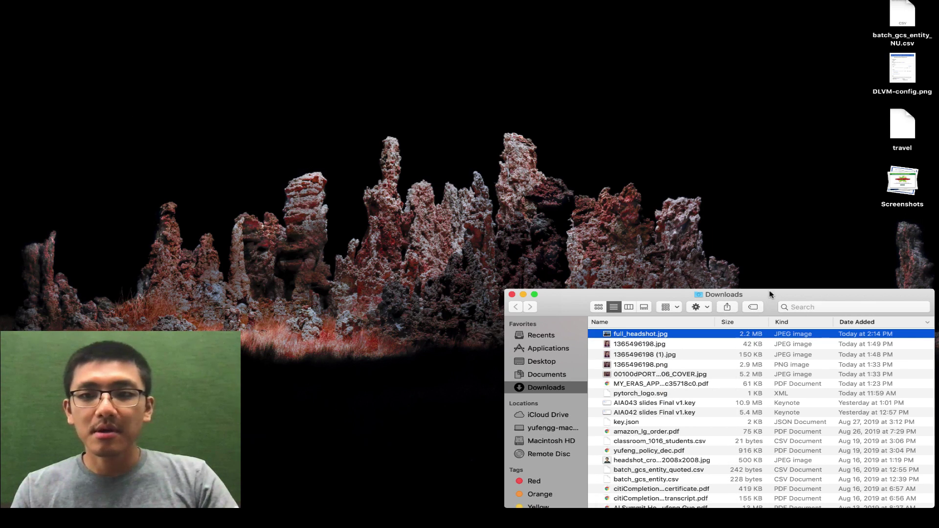
drag(772, 295, 771, 50)
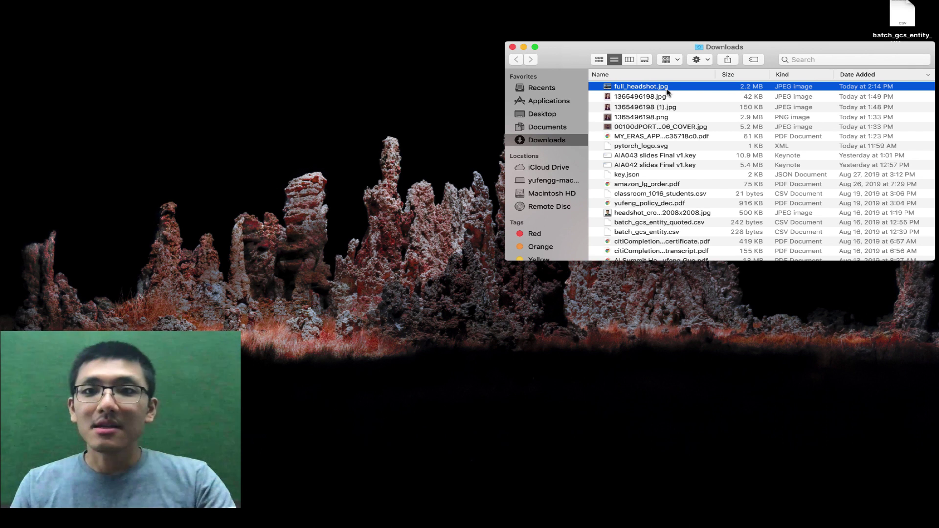
key(space)
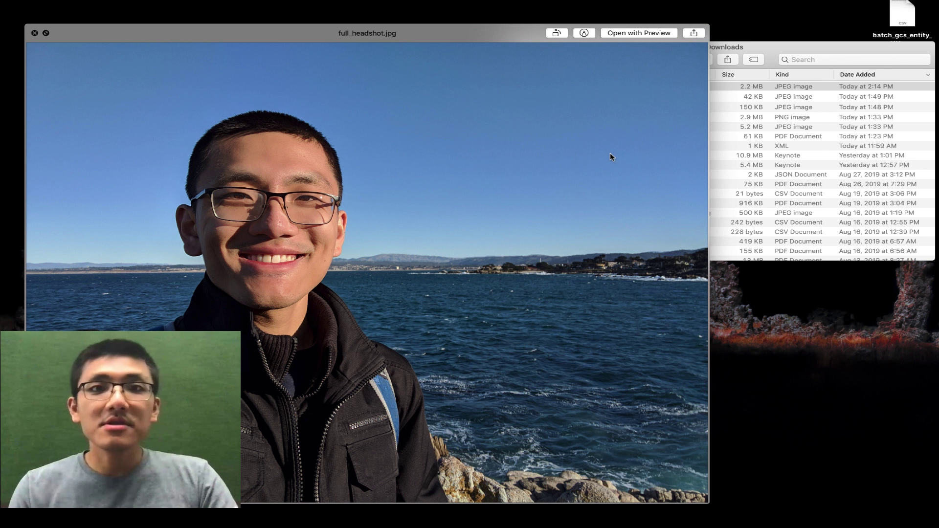
key(ctrl+Right)
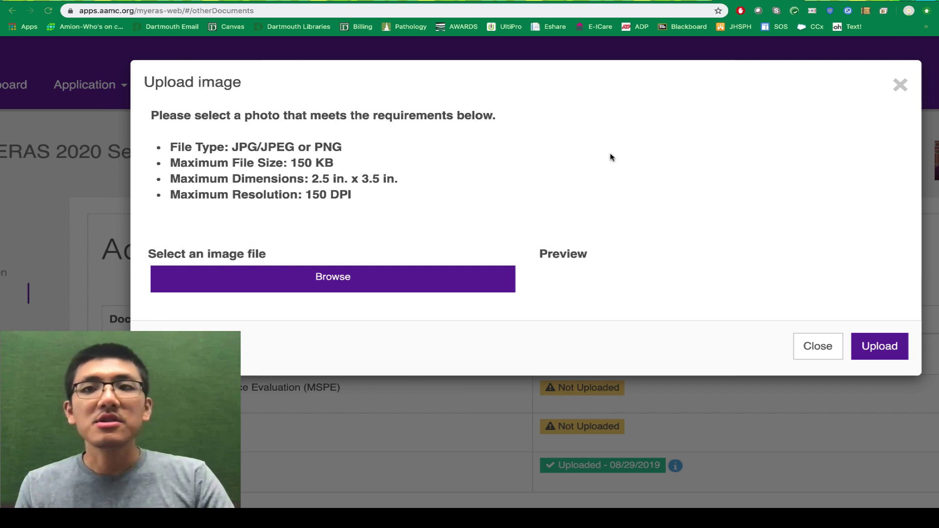
key(ctrl+Tab)
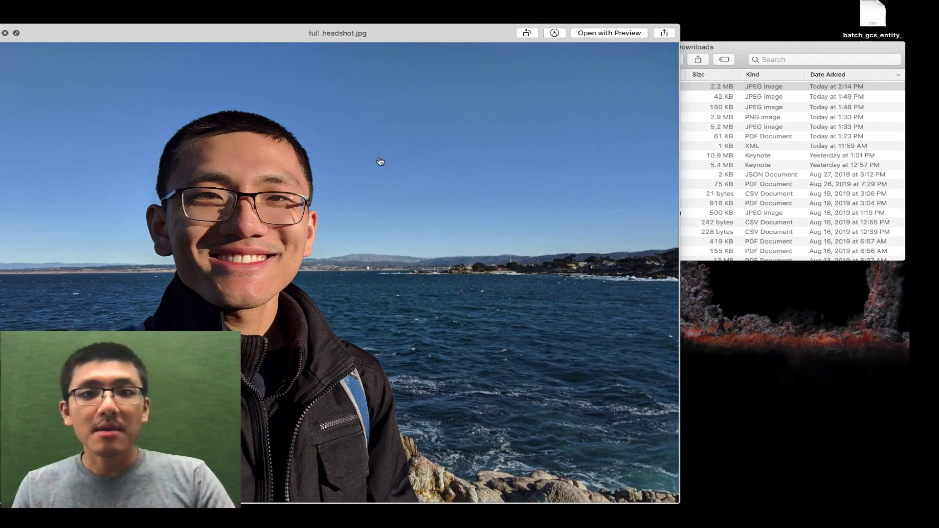
key(space)
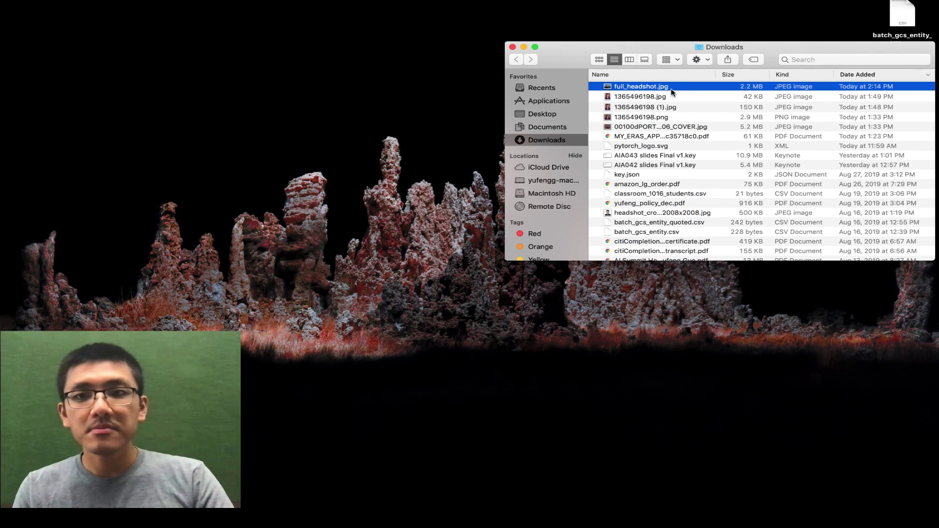
Open full_headshot.jpg from Downloads in Pixlr X as a new document, pre-resized to Full HD at 1920 x 1440
drag(672, 91, 168, 103)
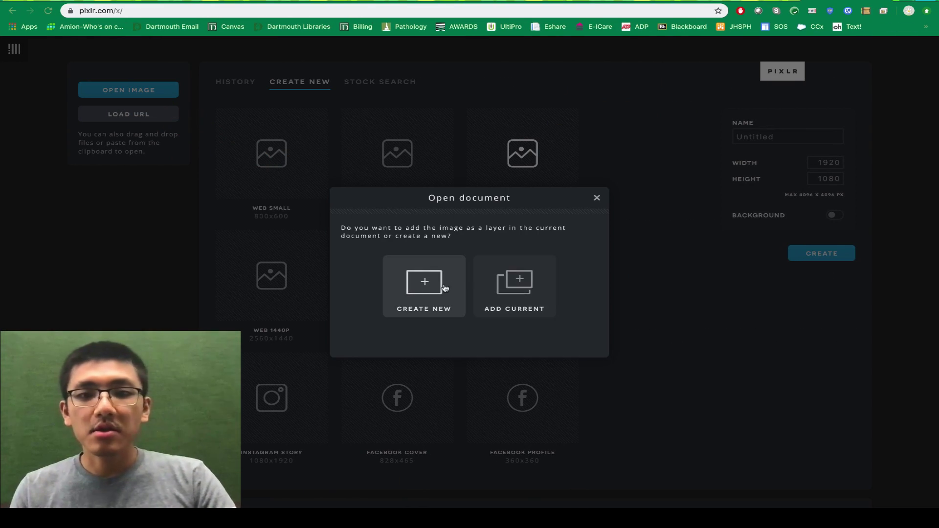
click(445, 288)
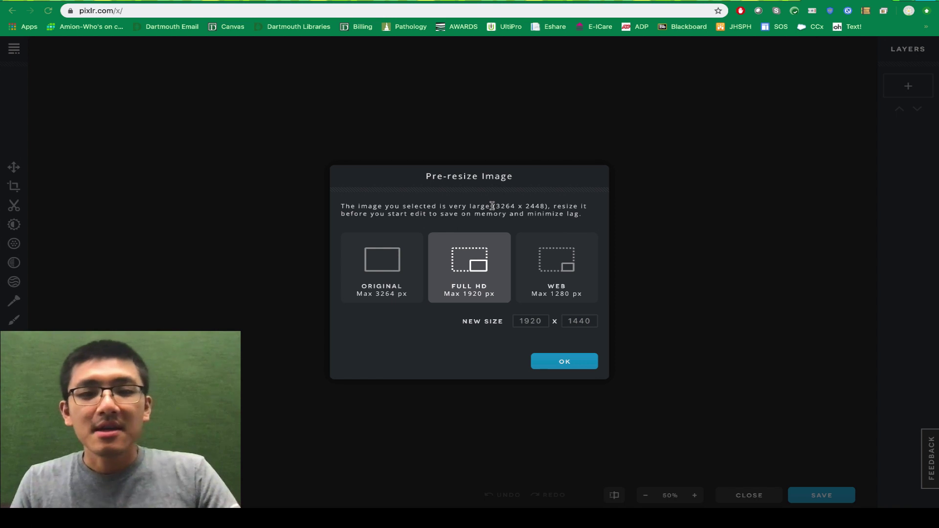
mouse_move(493, 206)
mouse_down()
mouse_move(492, 216)
mouse_move(520, 207)
mouse_move(474, 207)
mouse_up()
click(466, 215)
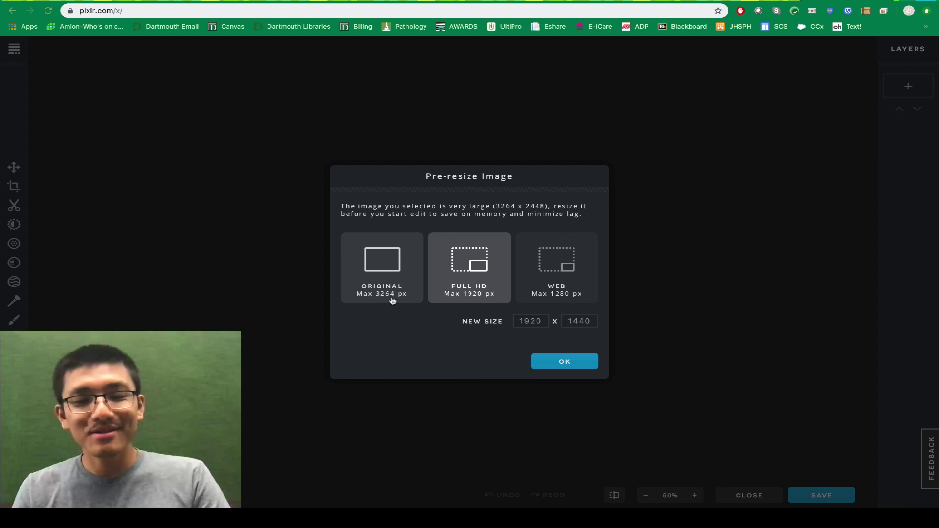
click(568, 363)
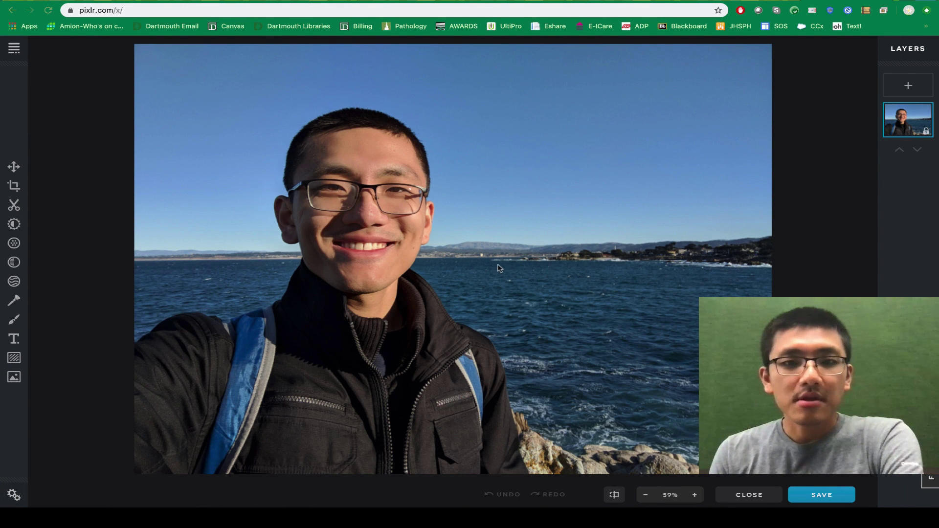
Start cropping the photo and turn on the fixed aspect option for the crop frame
click(15, 186)
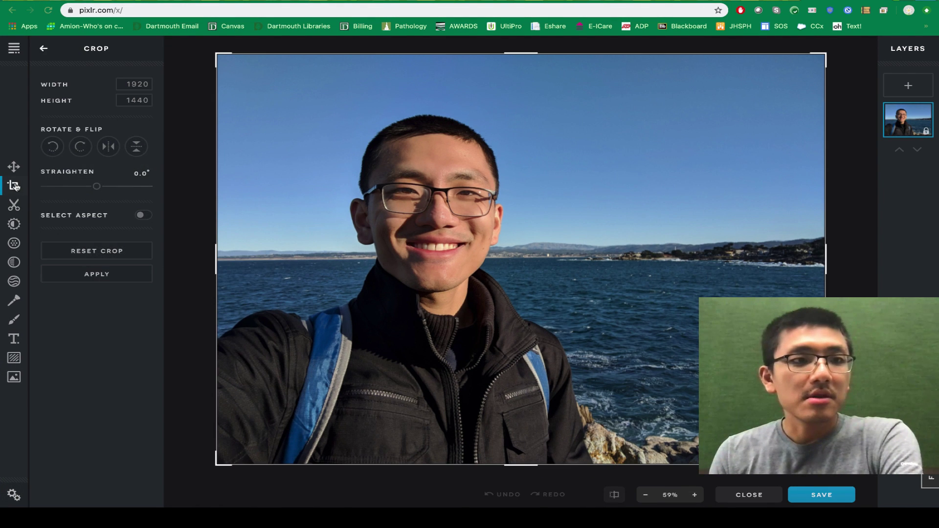
click(14, 190)
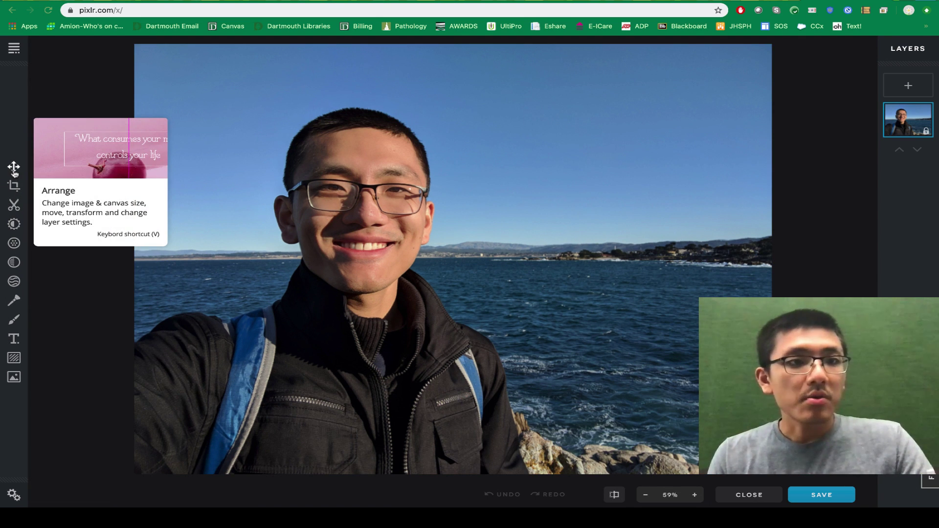
click(14, 186)
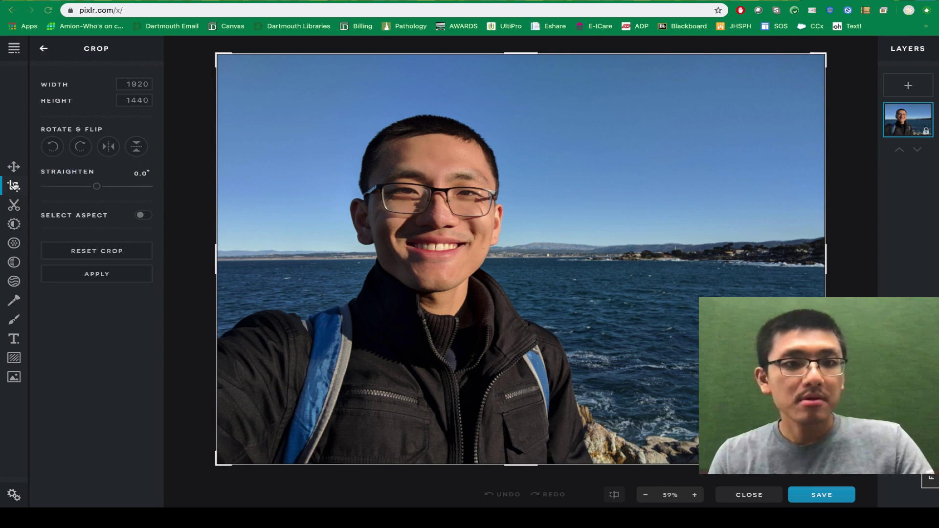
drag(826, 261, 595, 265)
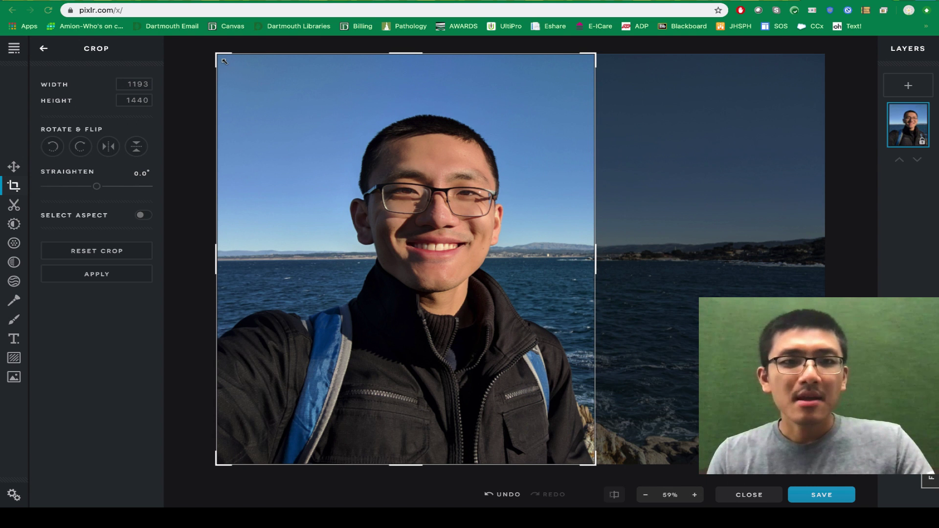
click(145, 217)
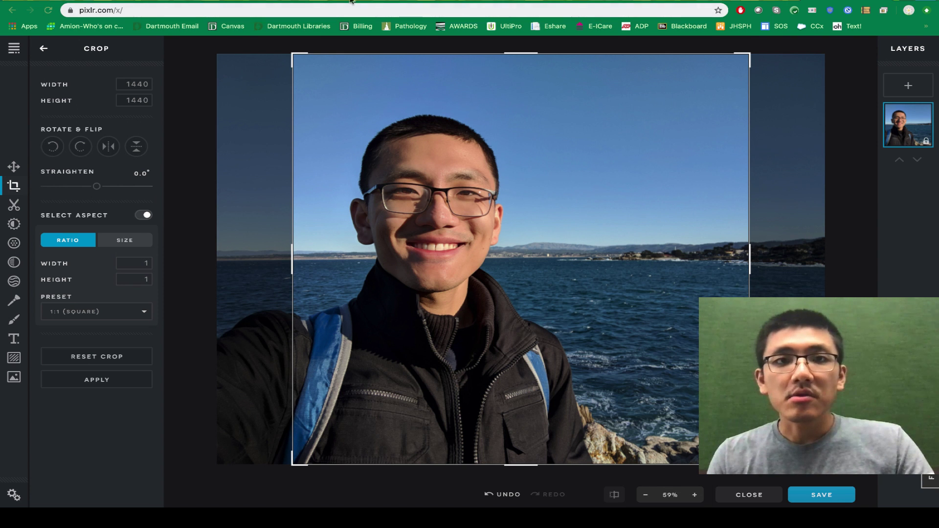
Return to the ERAS upload page and check the maximum dimensions and resolution allowed for the photo
key(ctrl+Tab)
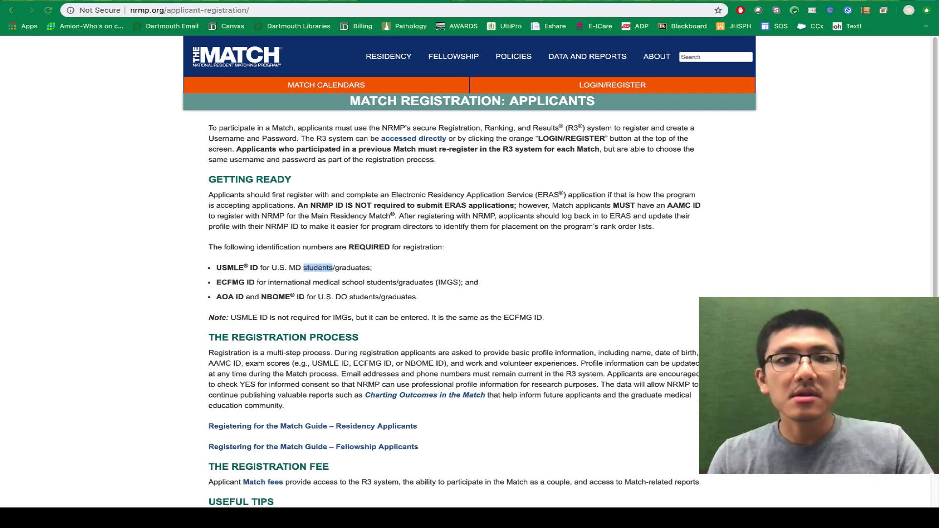
key(ctrl+Tab)
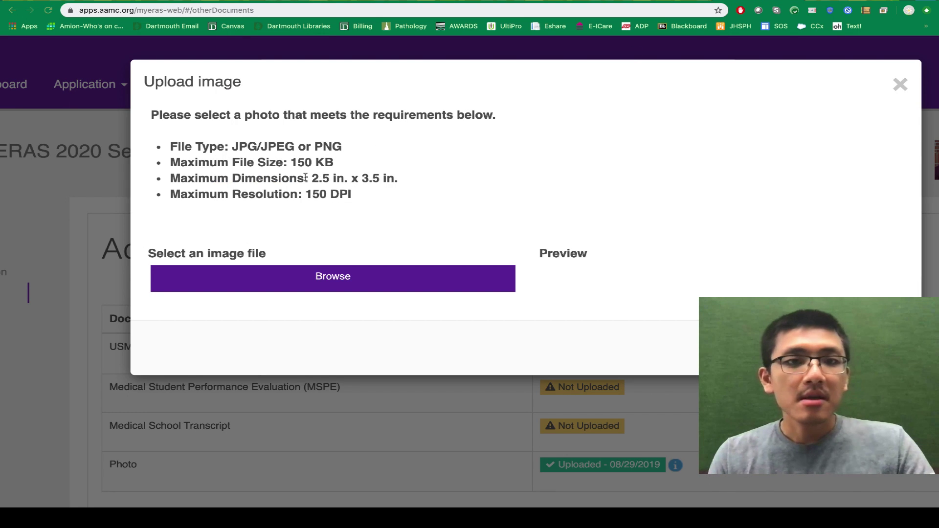
drag(312, 178, 401, 179)
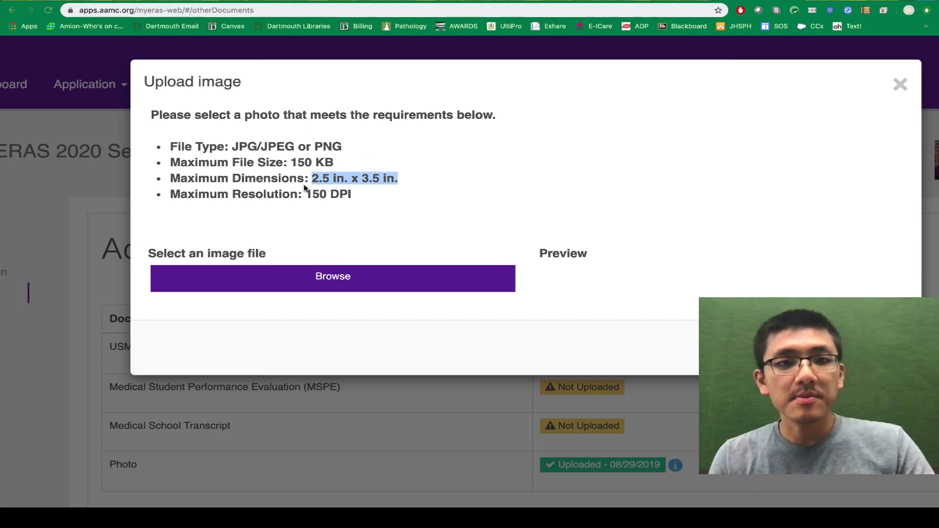
click(320, 192)
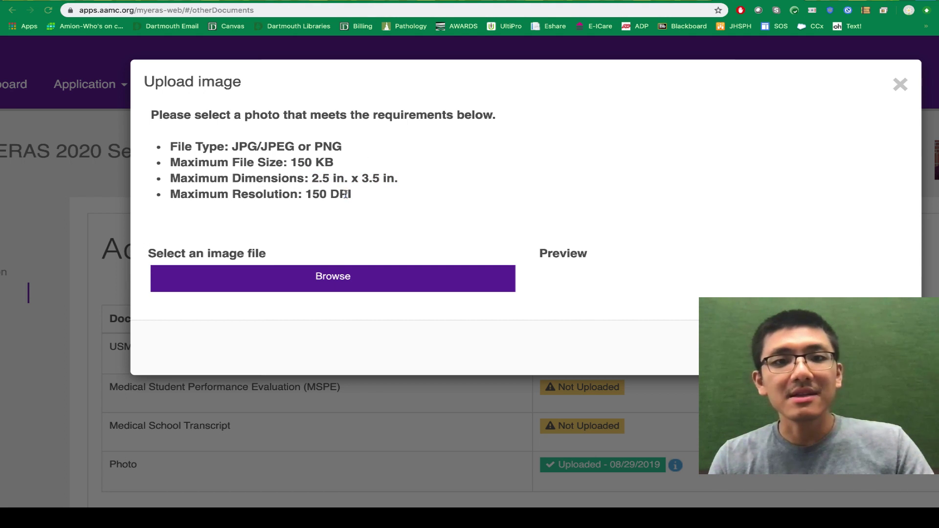
double_click(345, 194)
click(389, 195)
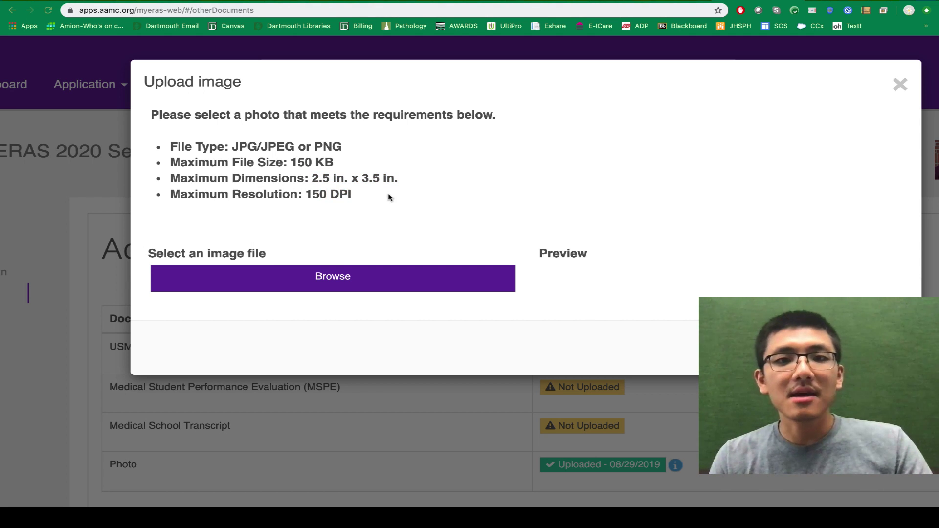
Calculate the maximum pixel width and height in the browser as 2.5*150 and 3.5*150
click(429, 13)
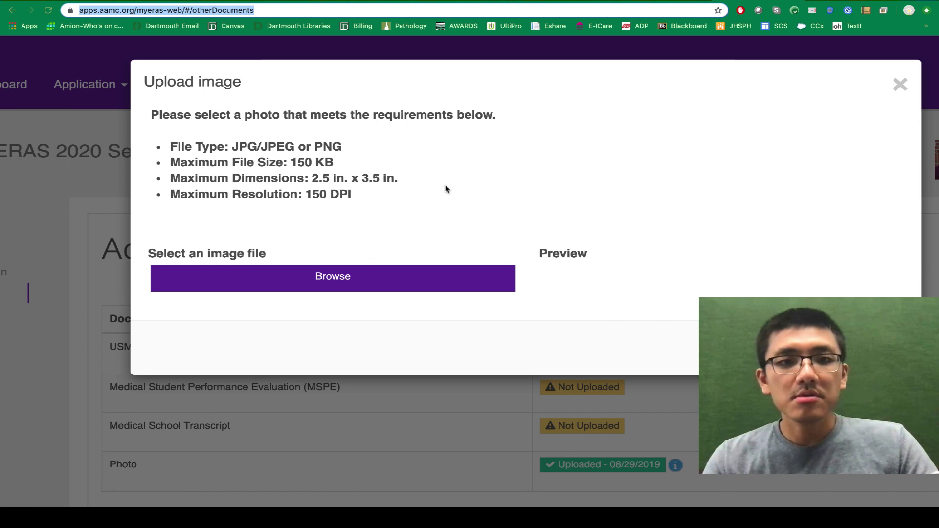
text(2.5)
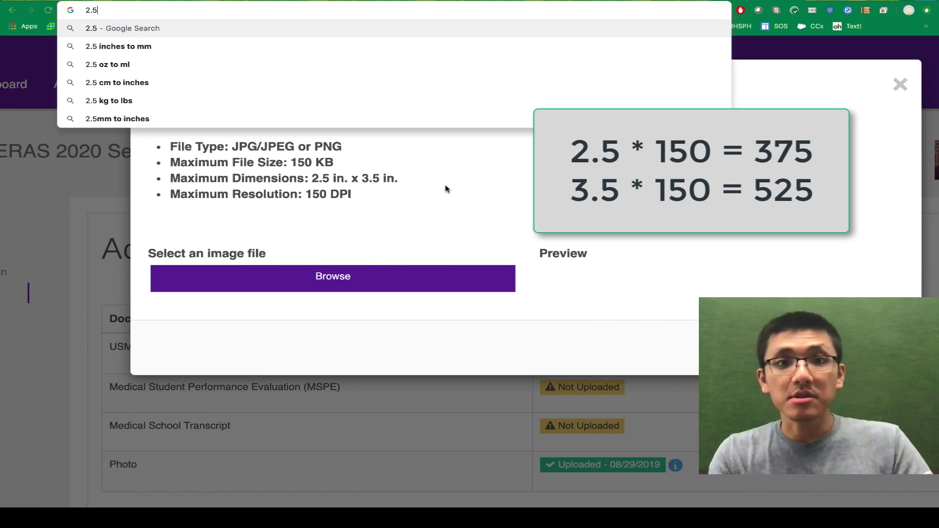
text(*150)
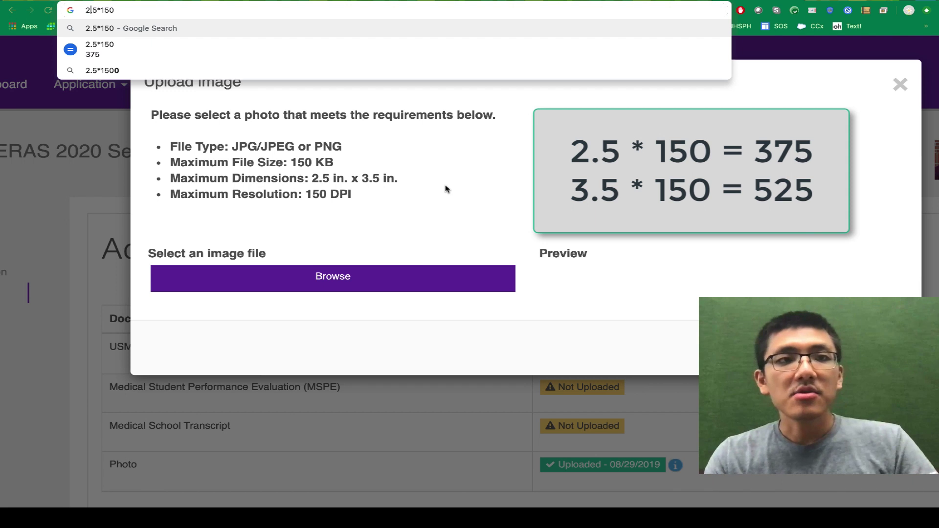
key(Home)
key(Delete)
text(3)
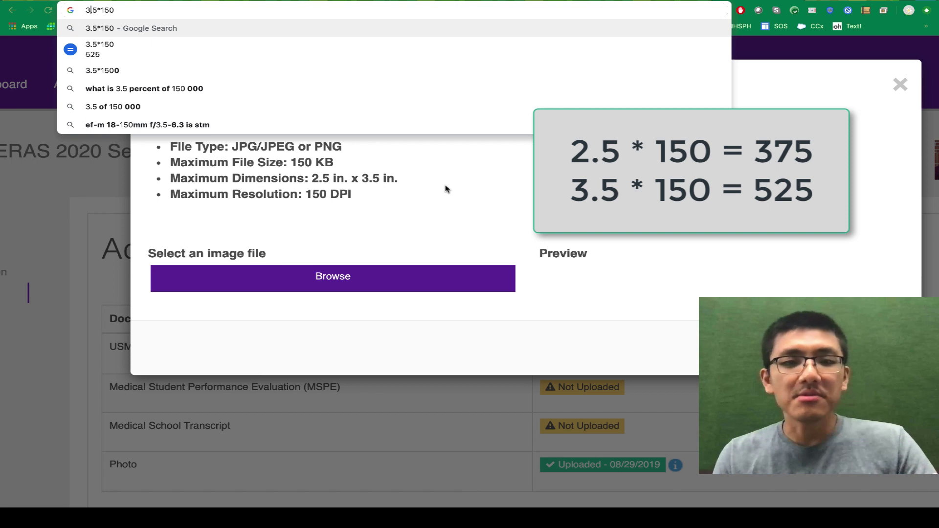
click(333, 179)
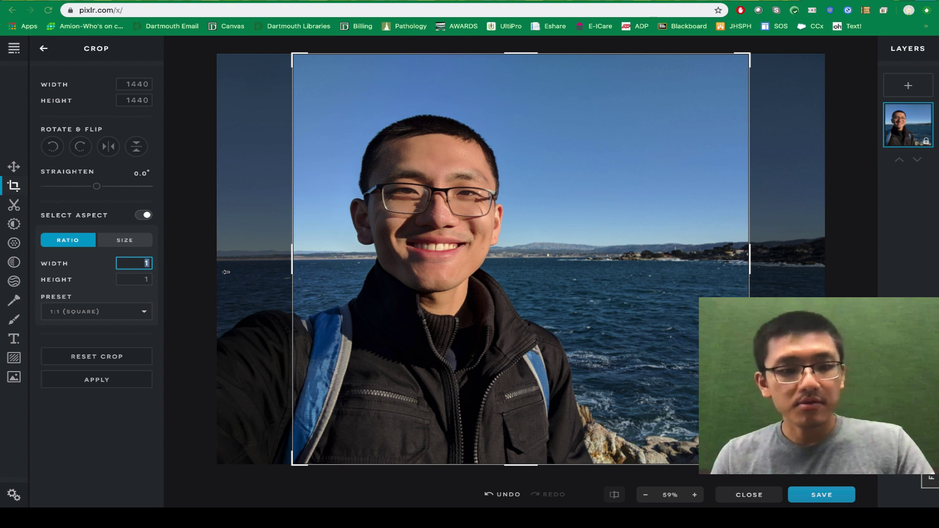
Set the crop aspect ratio in Pixlr X to width 2.5 and height 3.5
text(2.5)
click(137, 279)
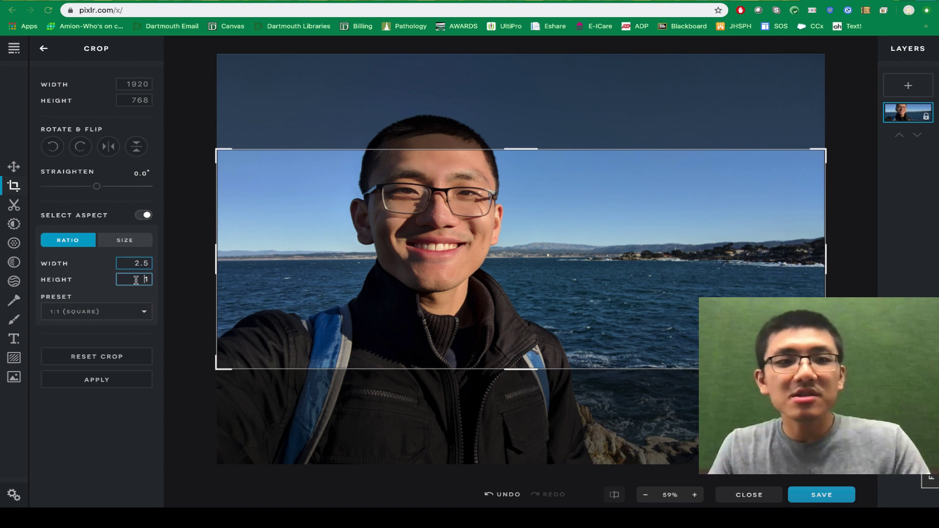
text(3.5)
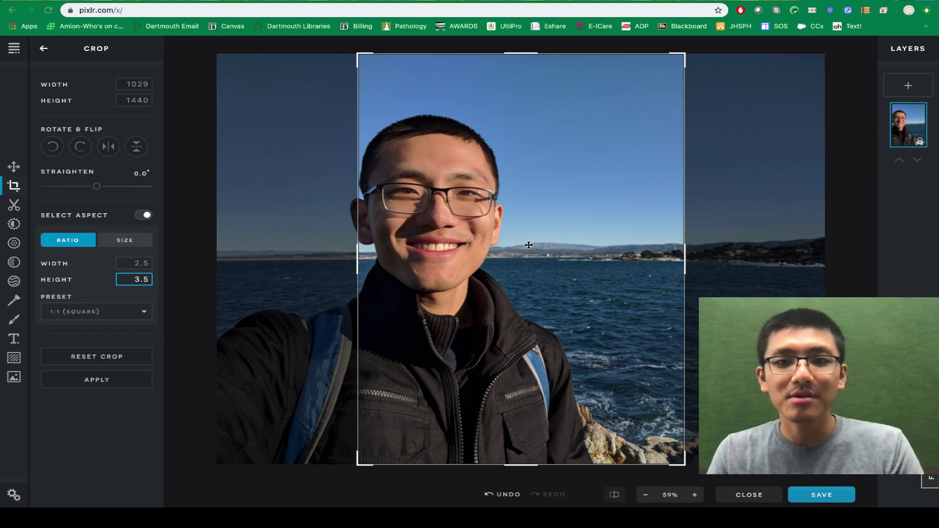
Move and shrink the crop frame to about 669 x 937 px around the head and shoulders
drag(528, 245, 440, 242)
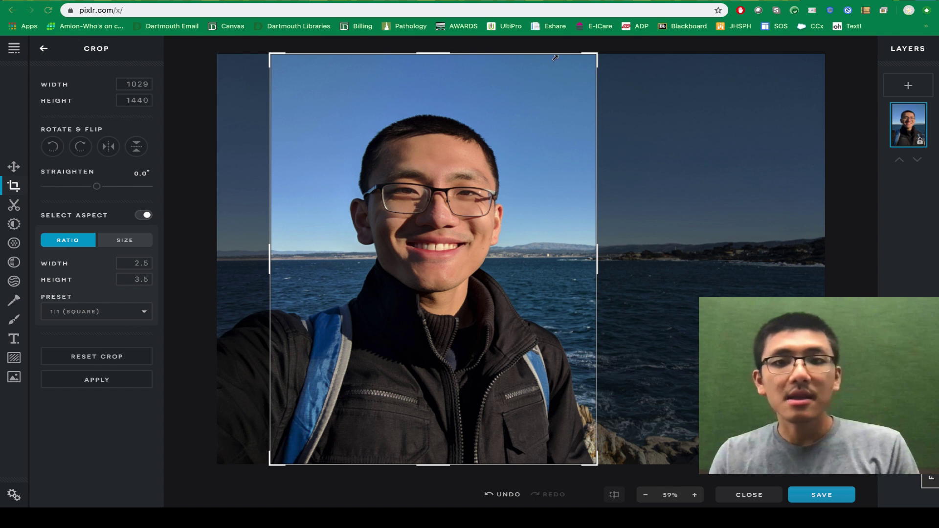
drag(598, 55, 645, 23)
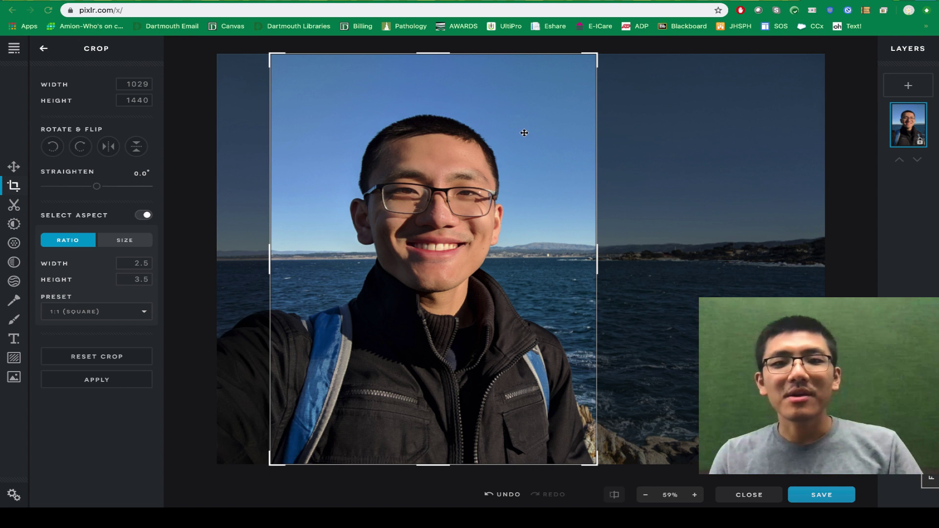
drag(594, 58, 503, 173)
drag(411, 279, 448, 210)
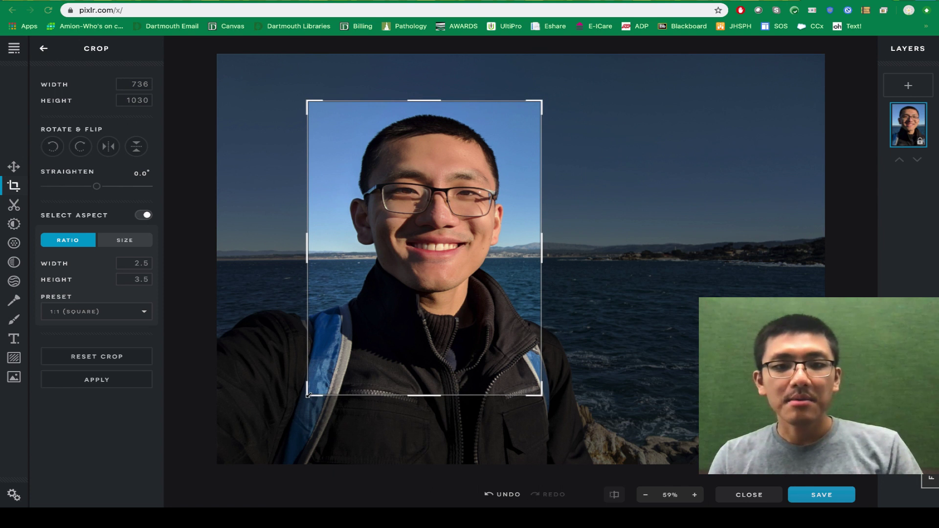
drag(309, 395, 328, 375)
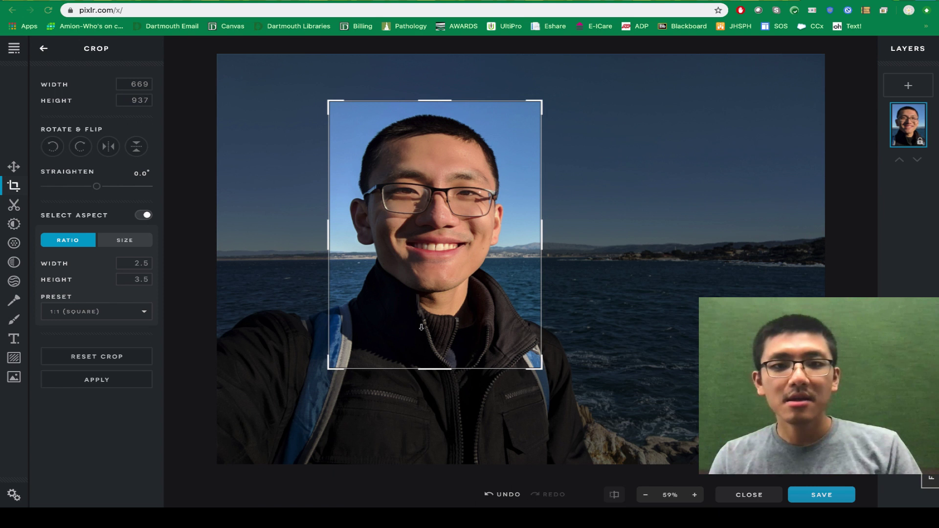
Enlarge and reposition the crop frame to about 684 x 958 px around the head and shoulders, and apply the crop
drag(418, 326, 424, 263)
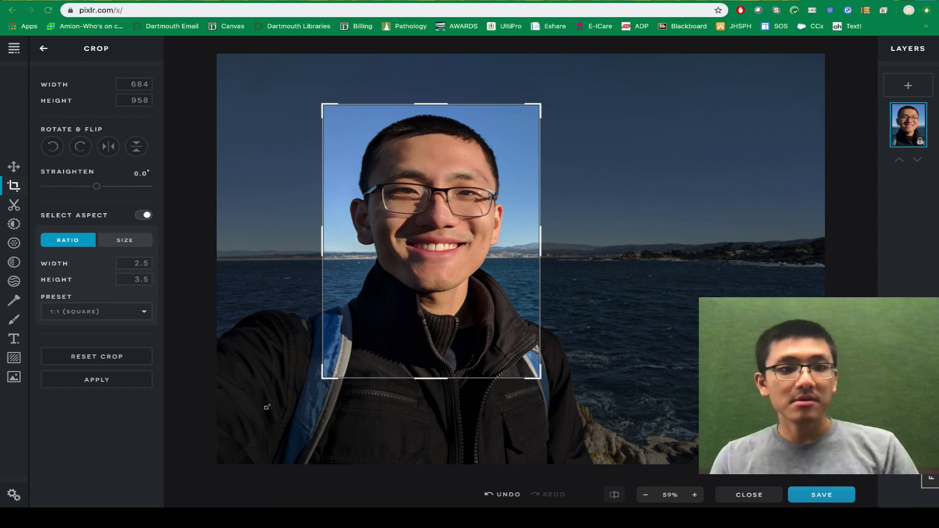
click(96, 380)
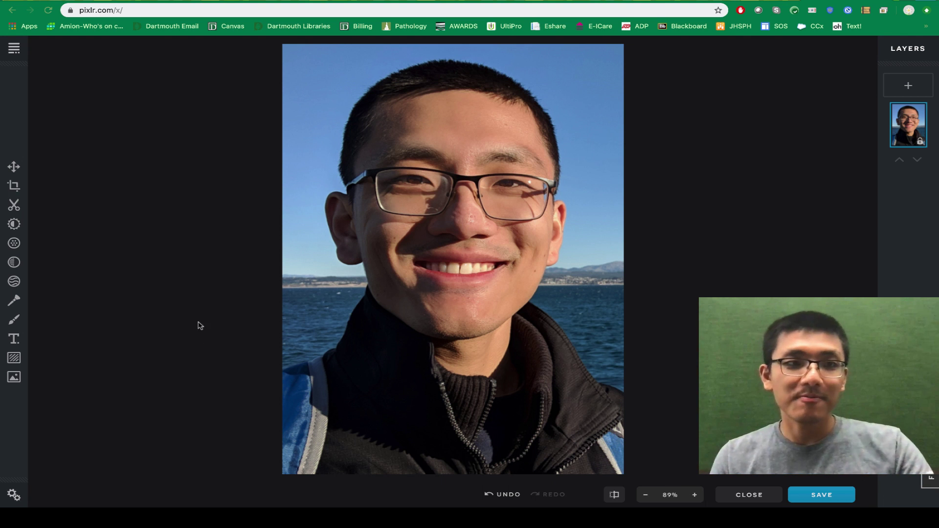
Resize the cropped image to 375 px wide and 525 px high with proportions constrained
click(14, 168)
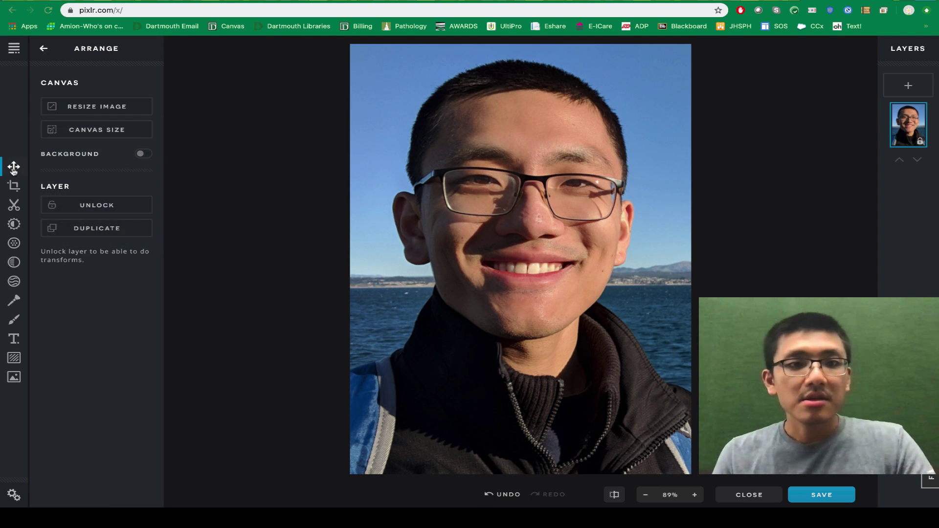
click(121, 111)
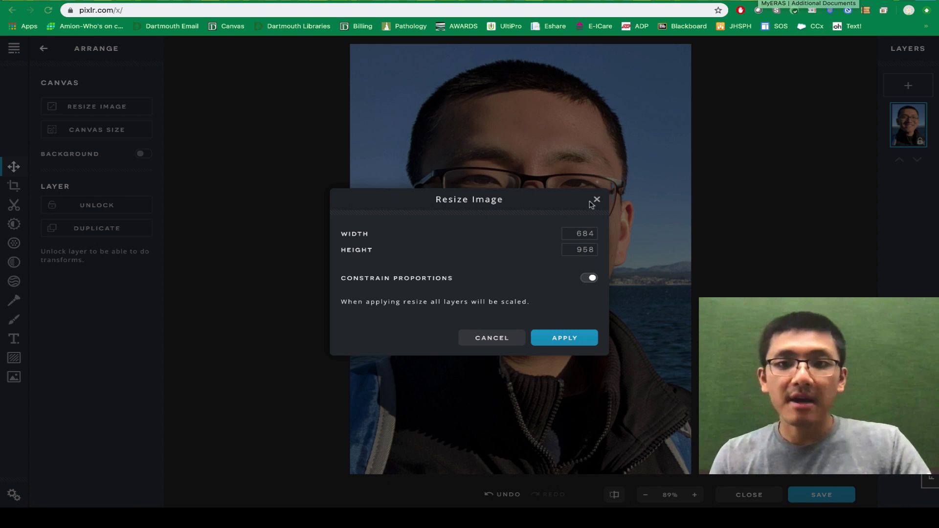
click(580, 230)
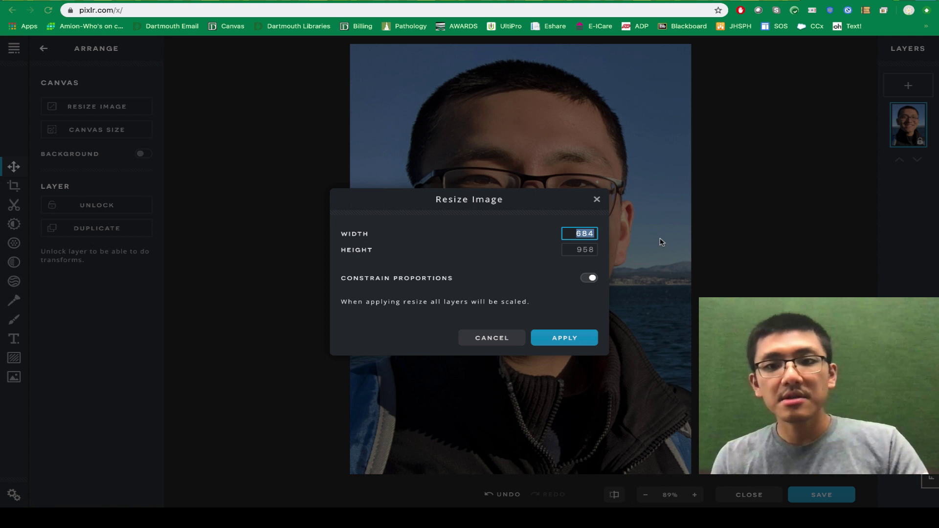
click(590, 277)
click(590, 278)
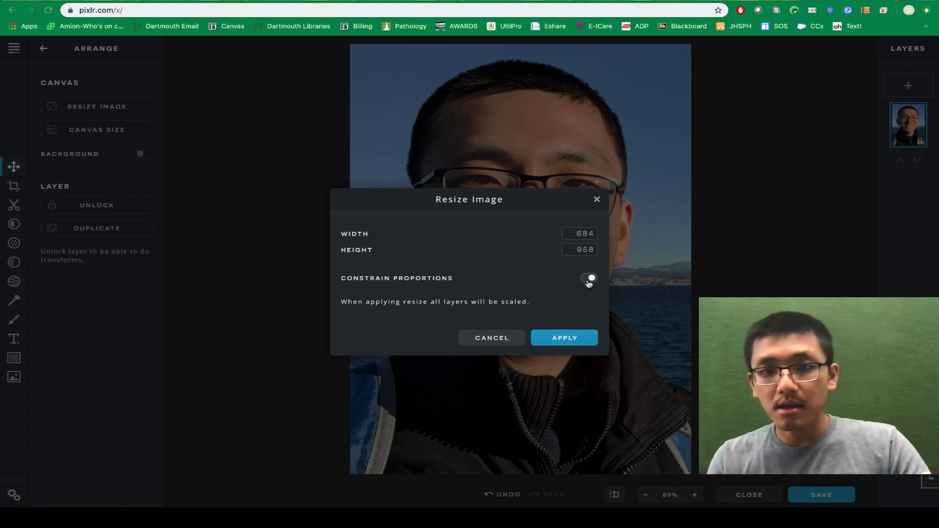
click(580, 229)
text(3)
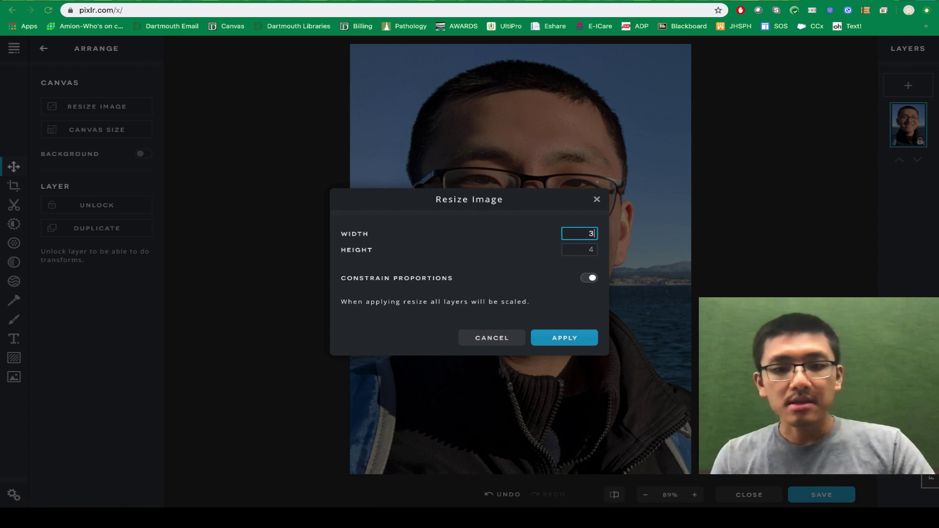
text(75)
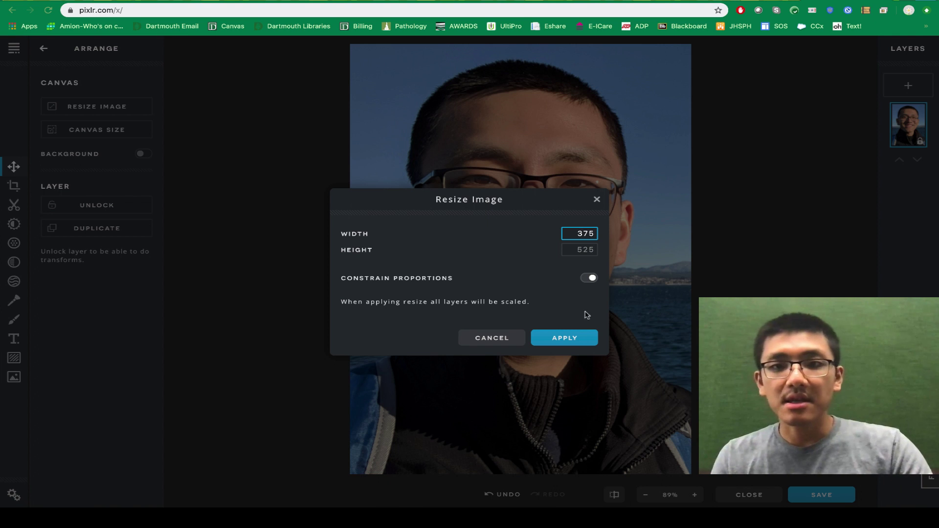
click(563, 251)
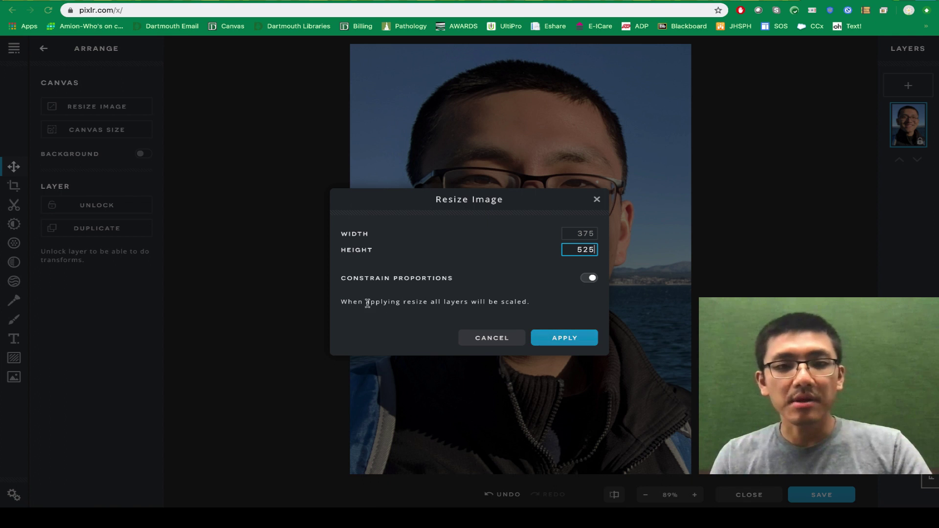
click(468, 303)
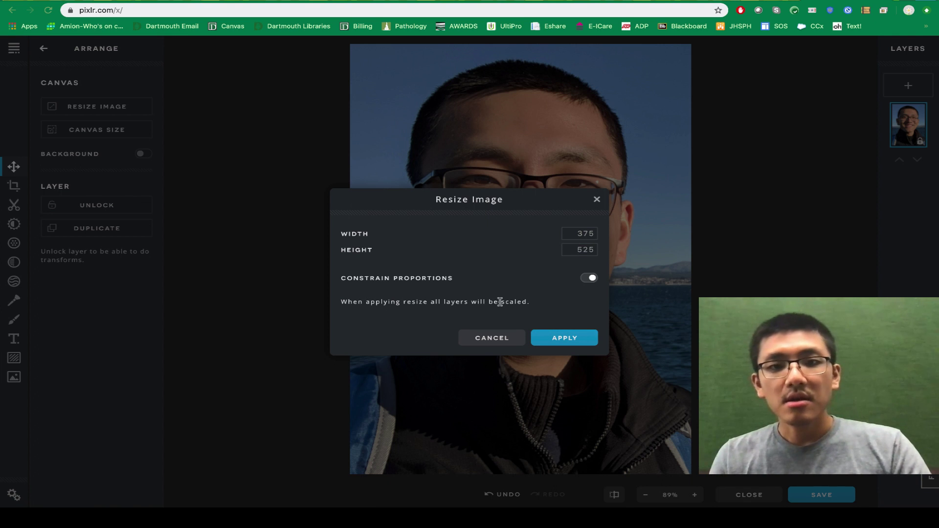
click(569, 339)
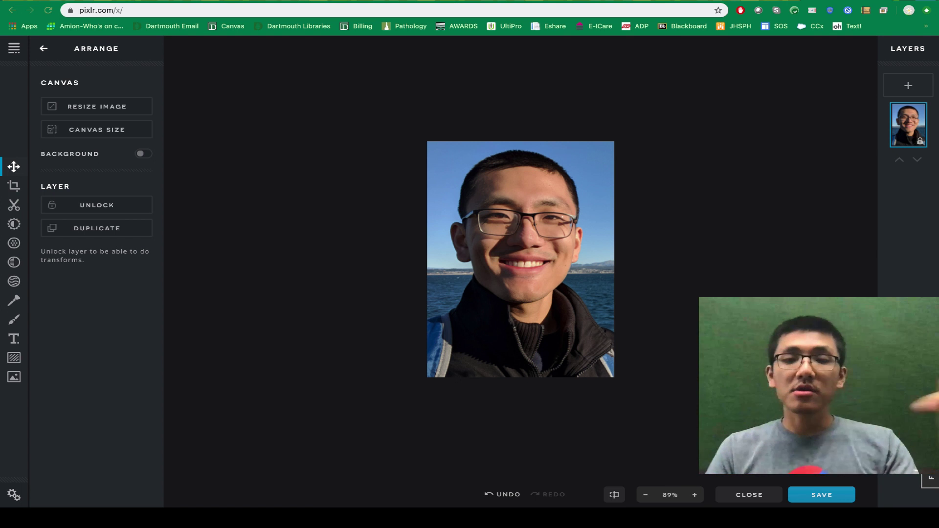
Open the save settings, compare the PNG file size with JPG, and keep JPG as the file type
click(805, 494)
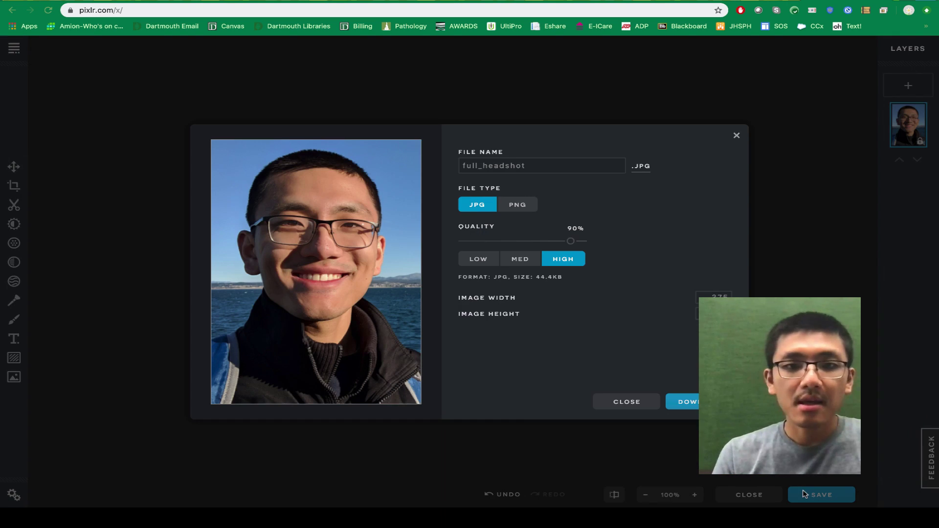
click(723, 314)
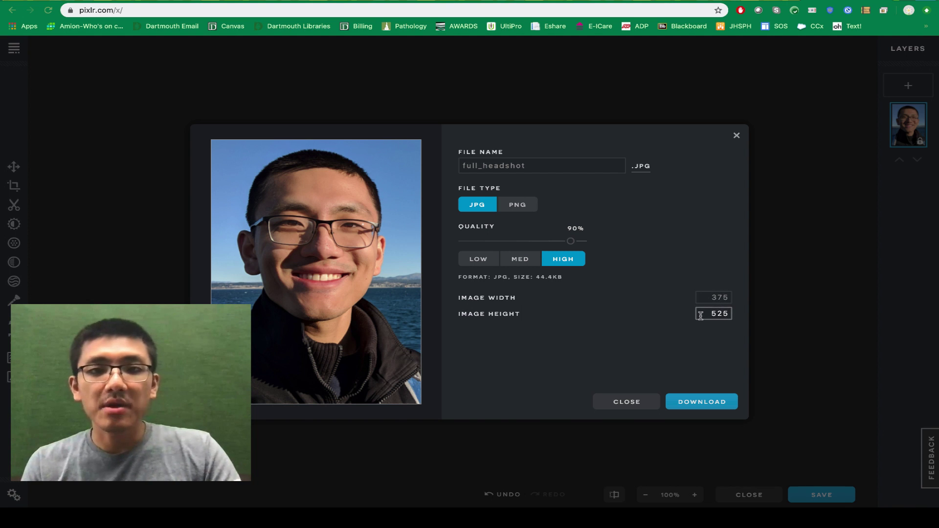
click(513, 208)
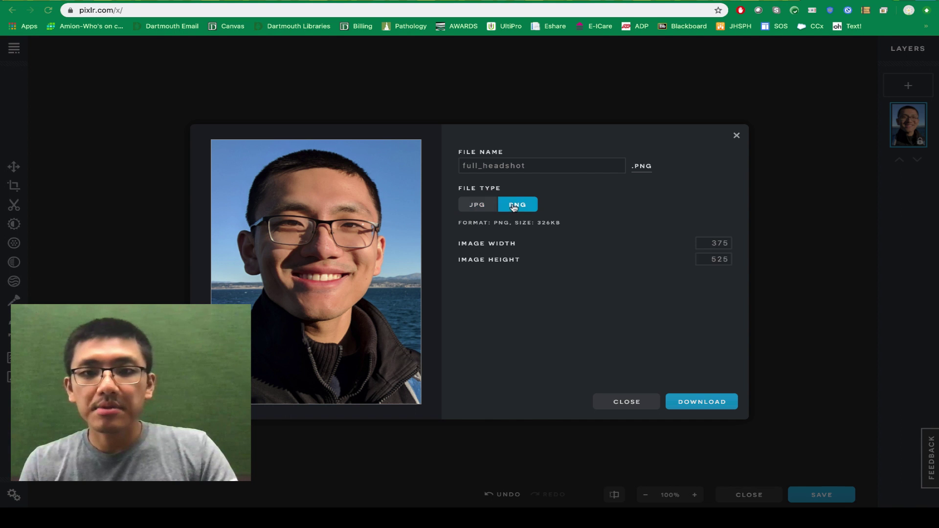
click(478, 206)
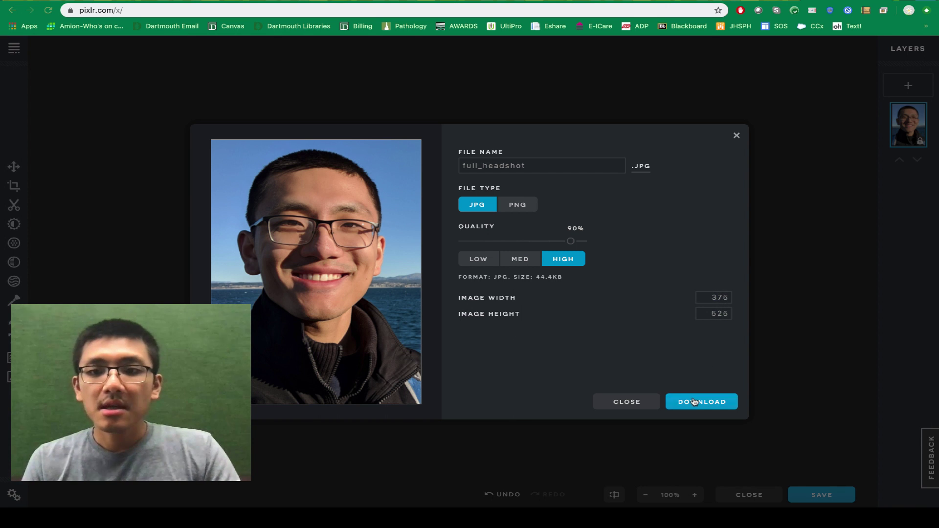
Change the file name to small_headshot and download the image as a JPG
click(606, 165)
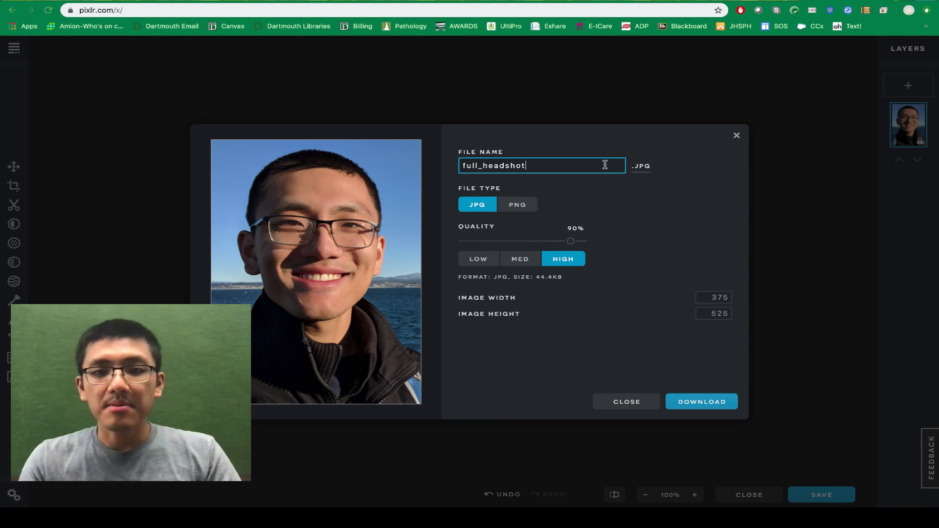
key(shift+Right)
key(shift+Right)
key(shift+Right)
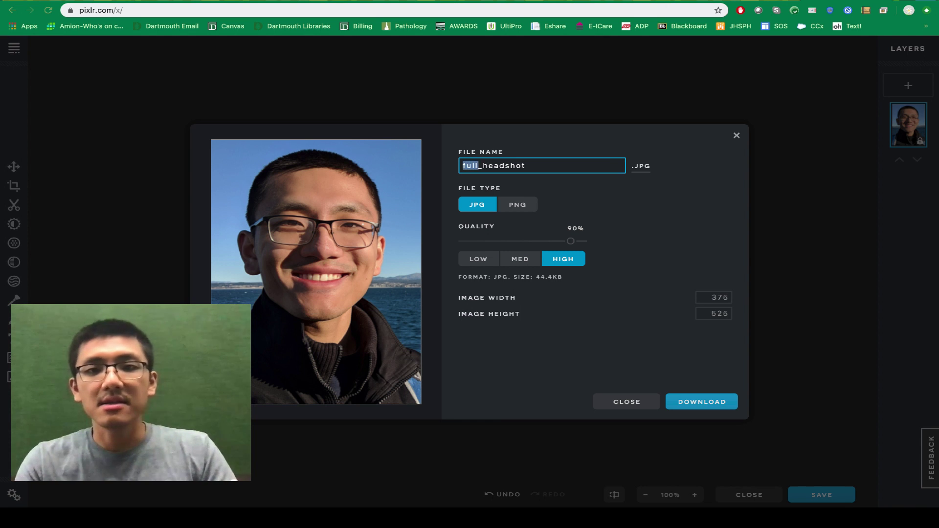
text(small)
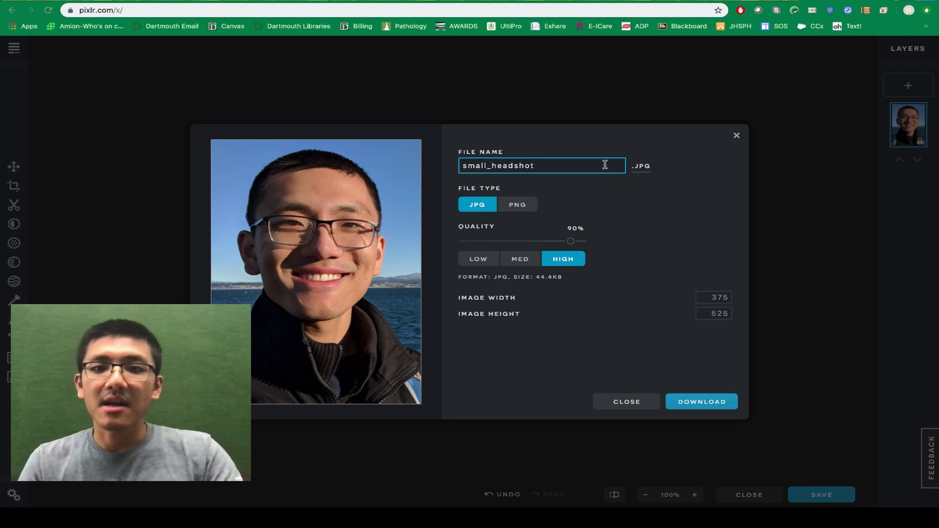
click(715, 400)
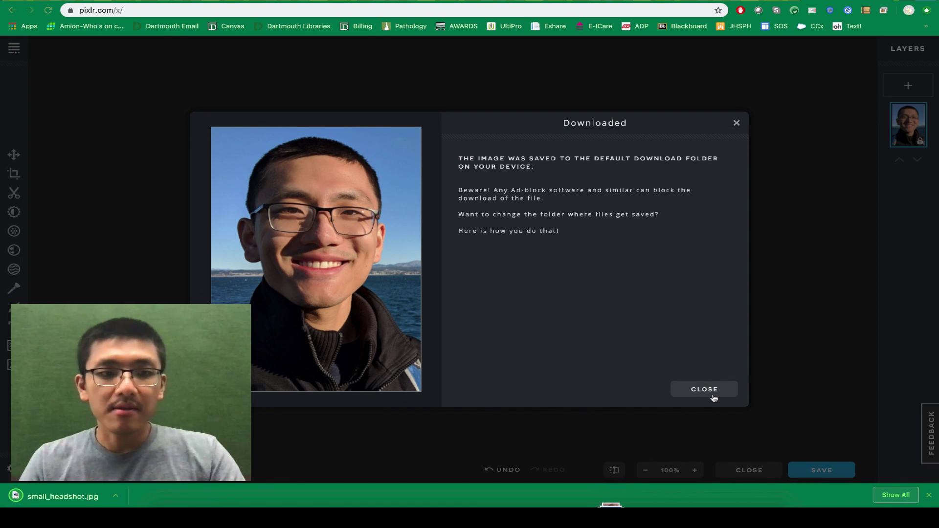
Switch to the Downloads folder in Finder, preview small_headshot.jpg and open its file info to check the size and dimensions
key(ctrl+Left)
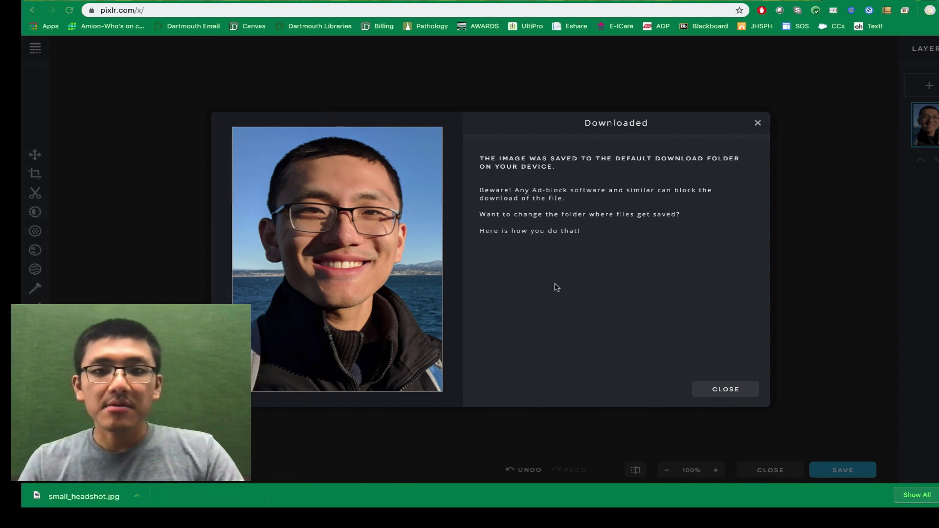
click(696, 87)
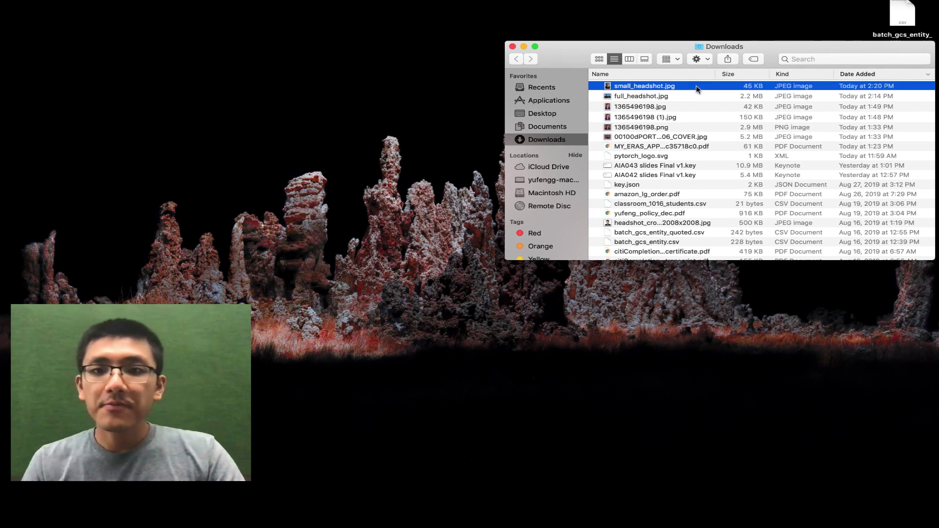
key(space)
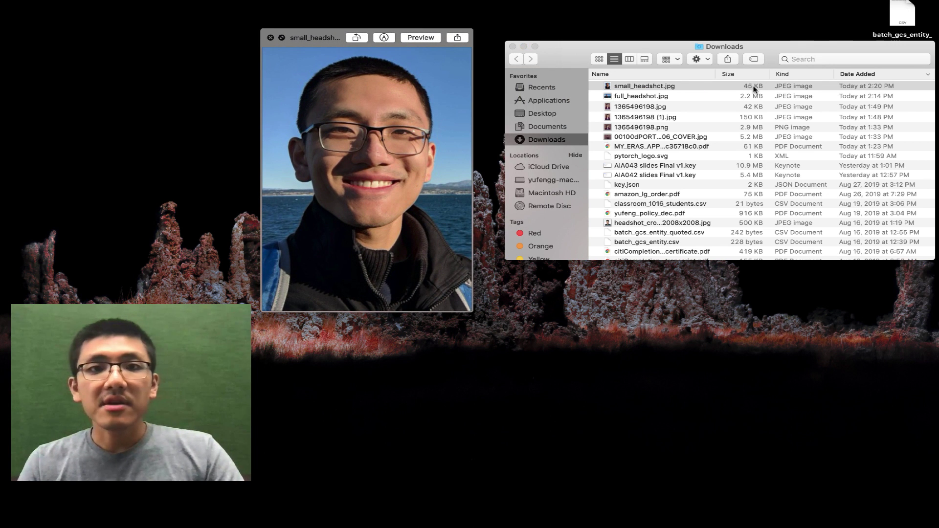
click(652, 90)
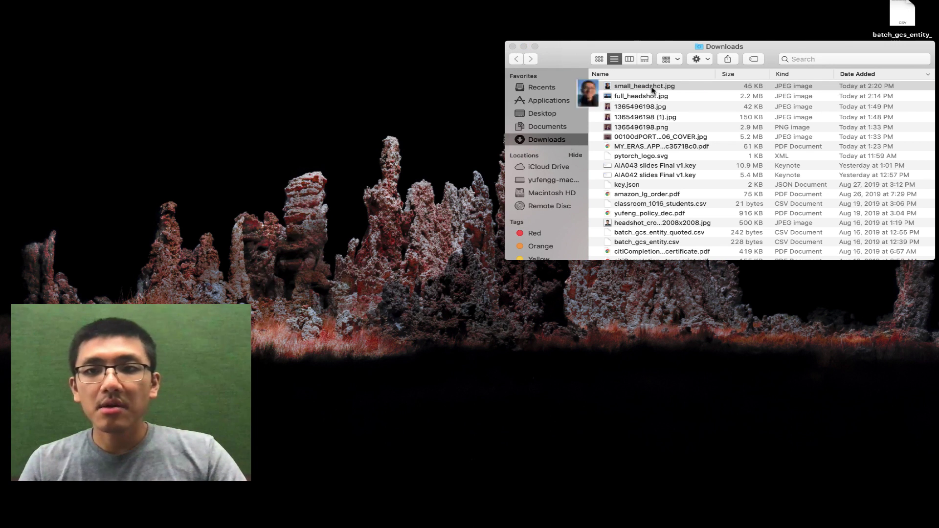
right_click(652, 90)
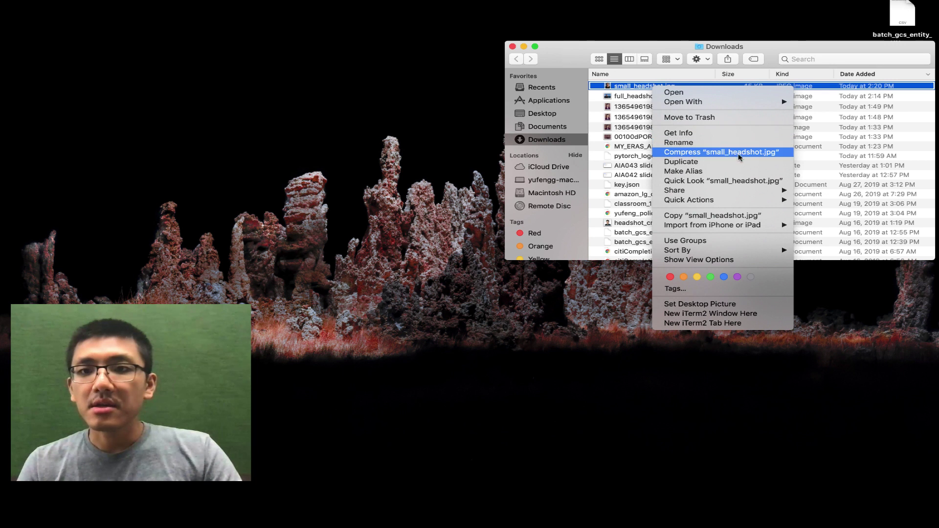
click(770, 135)
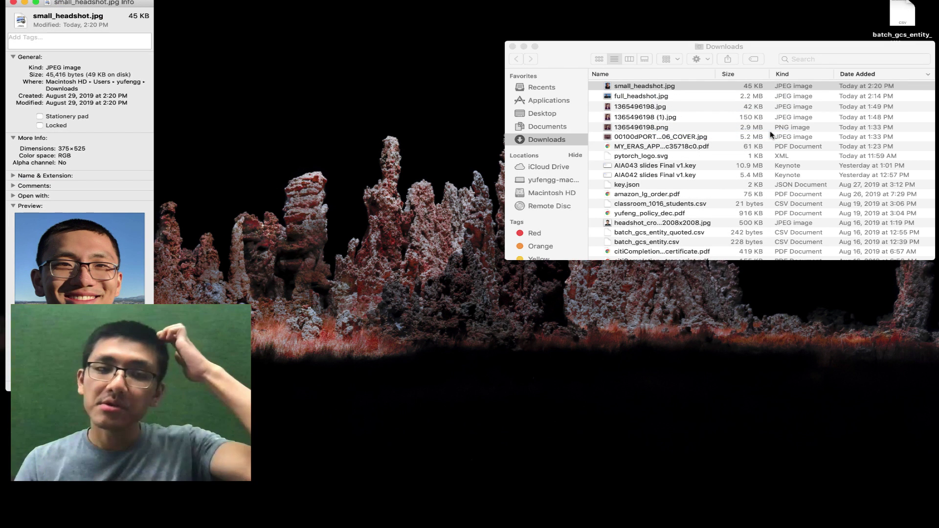